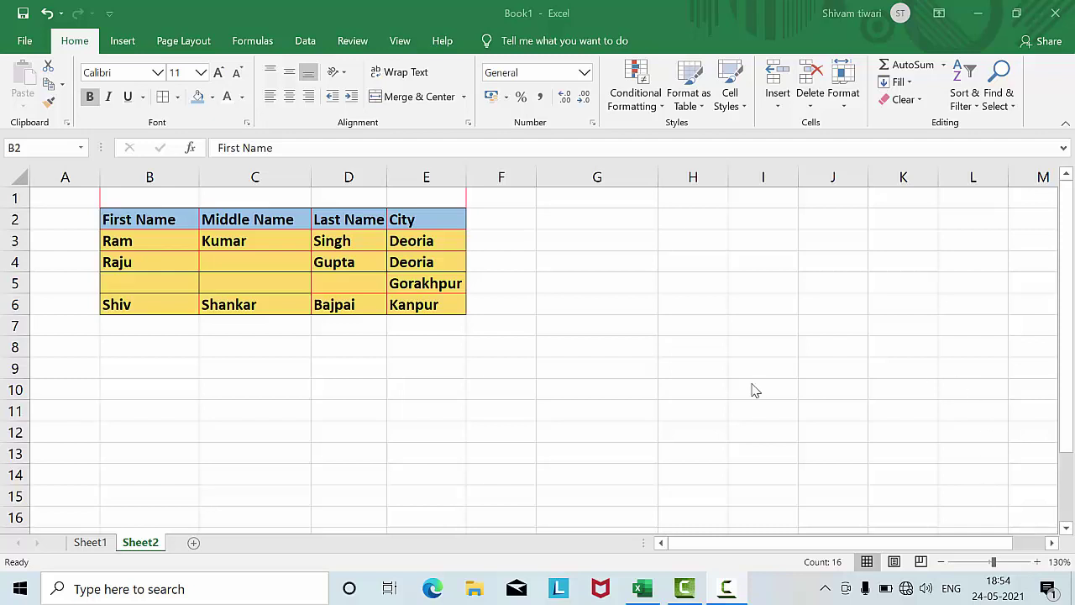
# Step: Paste the name and city table and keep its text colour black
pyautogui.hotkey('ctrl', 'v')
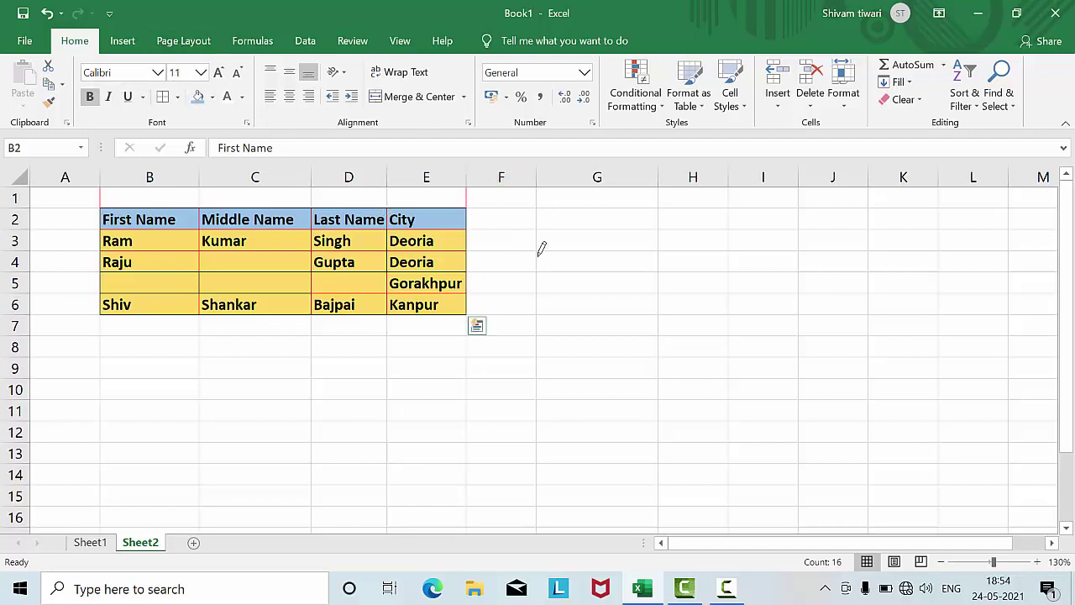
pyautogui.press('Escape')
pyautogui.click(228, 98)
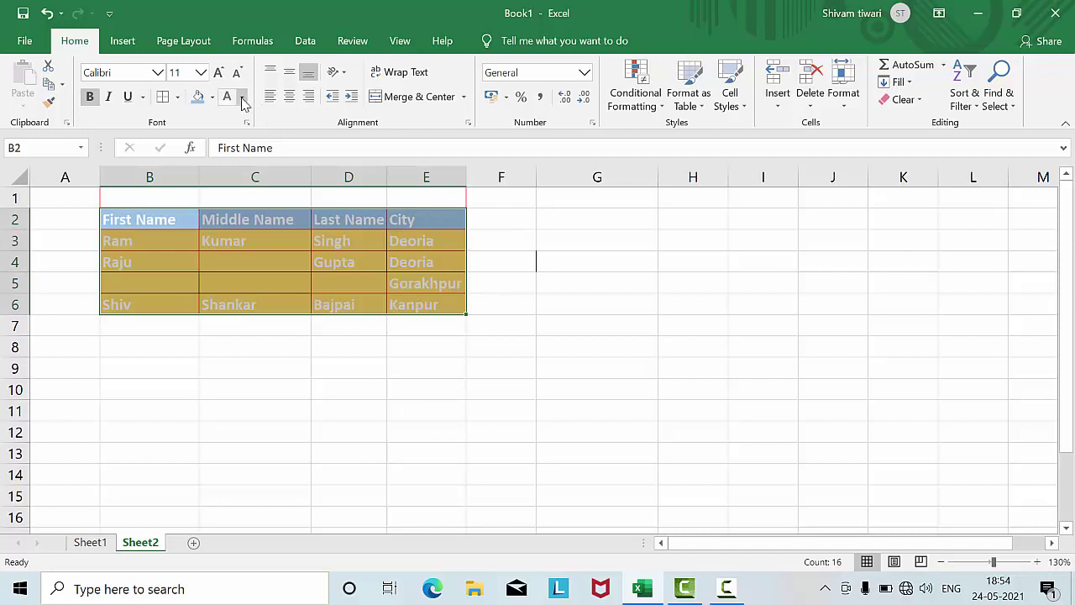
pyautogui.click(242, 98)
pyautogui.click(239, 149)
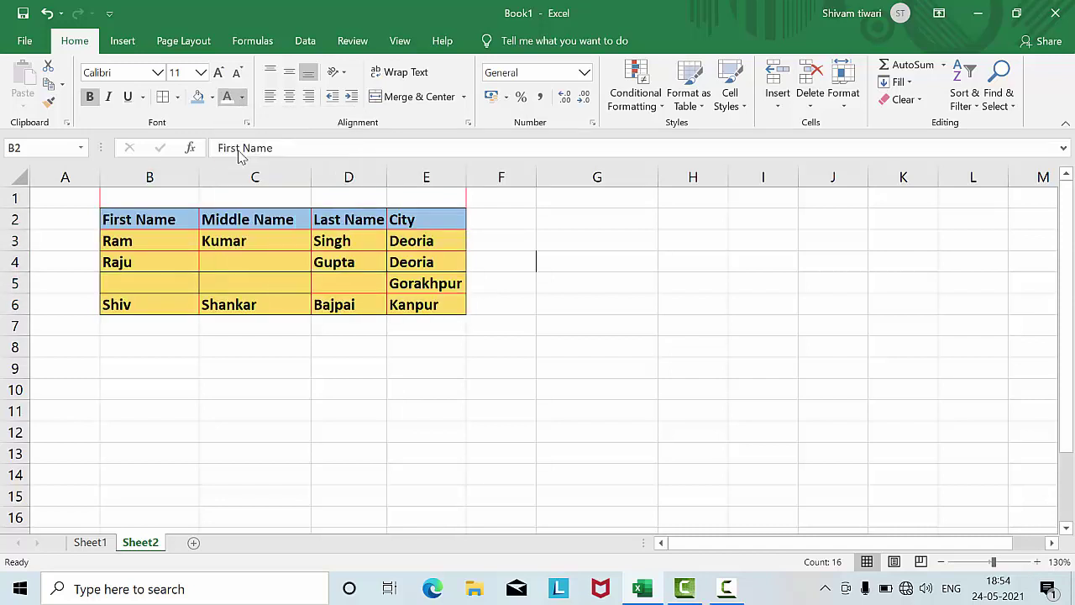
# Step: In G7, start a TEXTJOIN formula with a single space " " as the delimiter
pyautogui.click(555, 272)
pyautogui.click(567, 322)
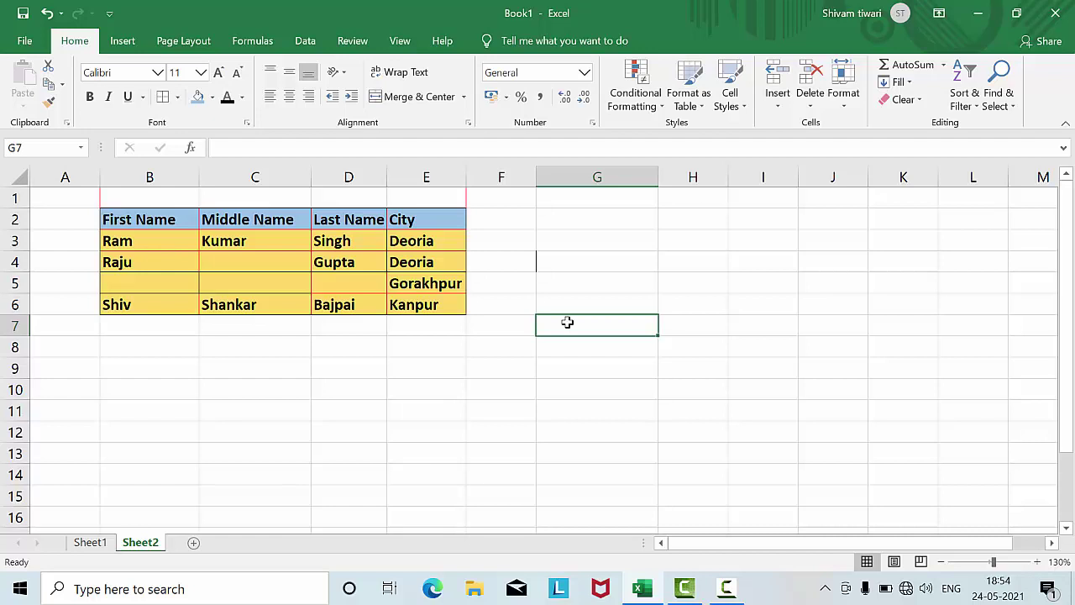
pyautogui.write('=')
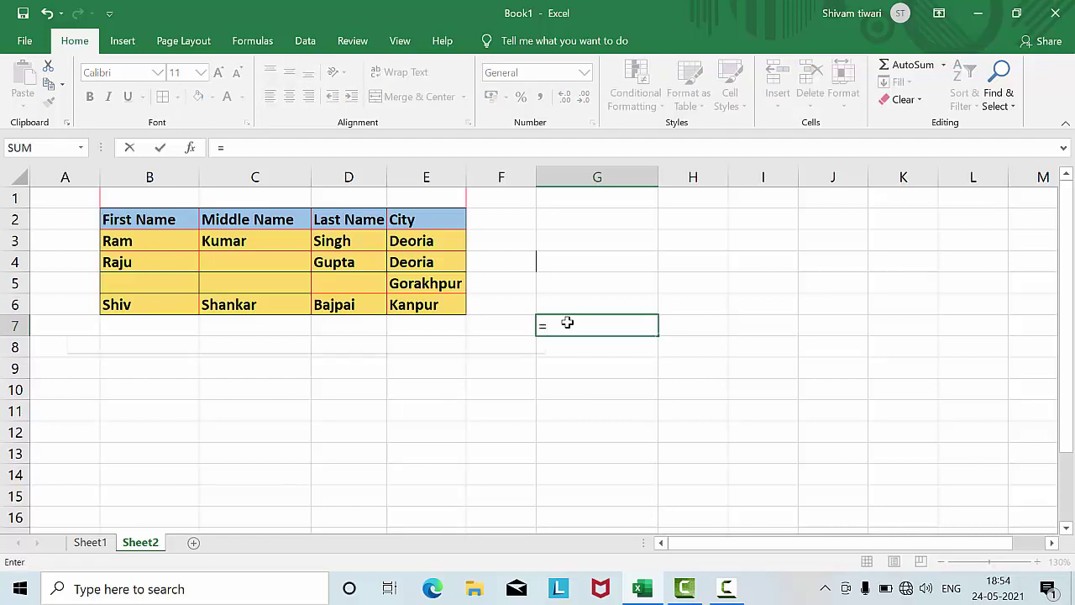
pyautogui.write('text')
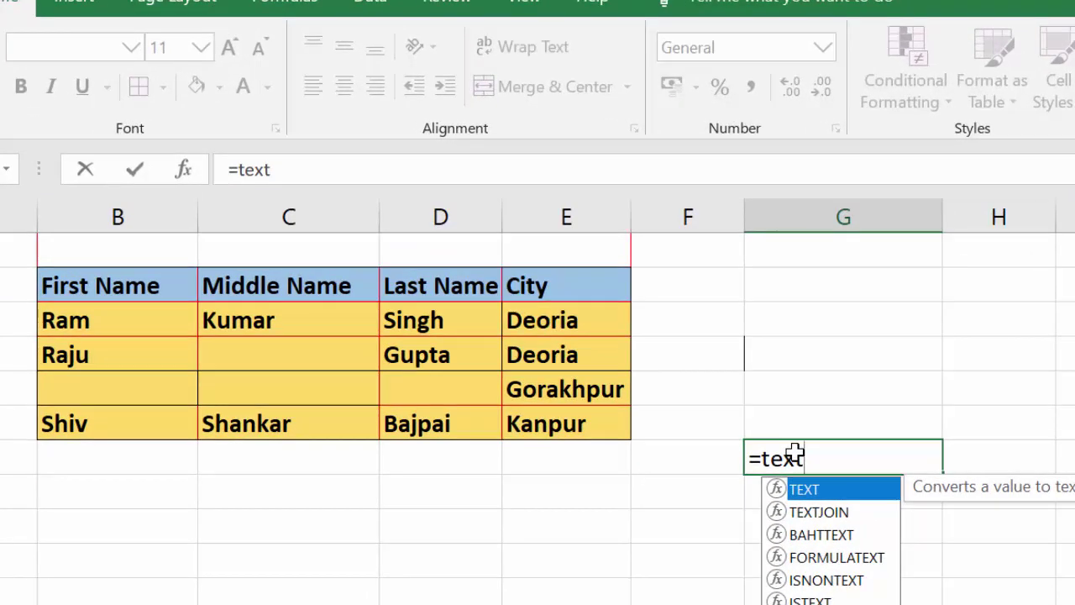
pyautogui.press('Down')
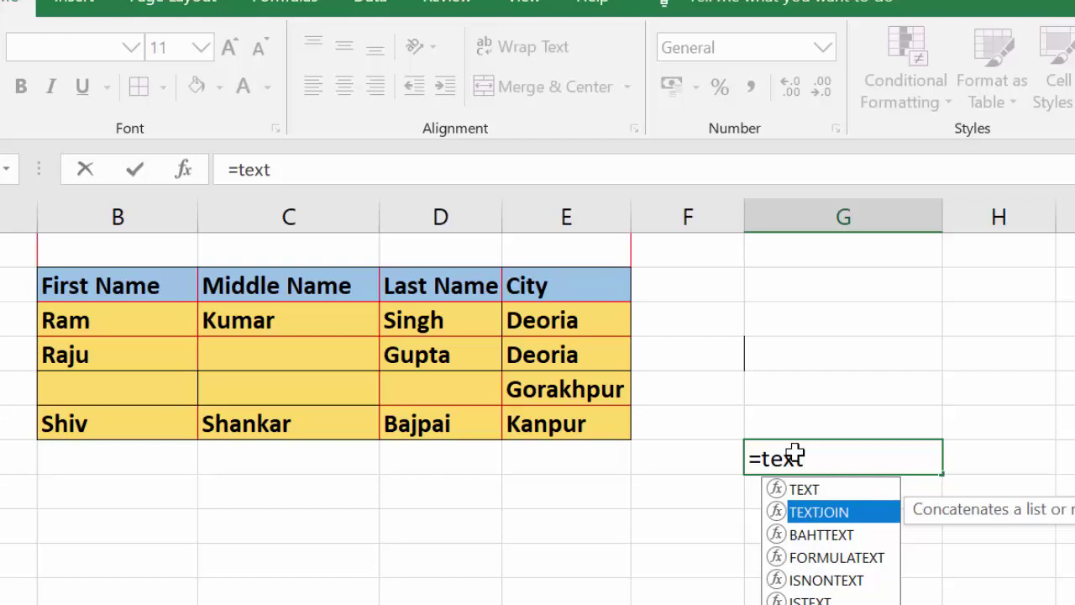
pyautogui.press('Tab')
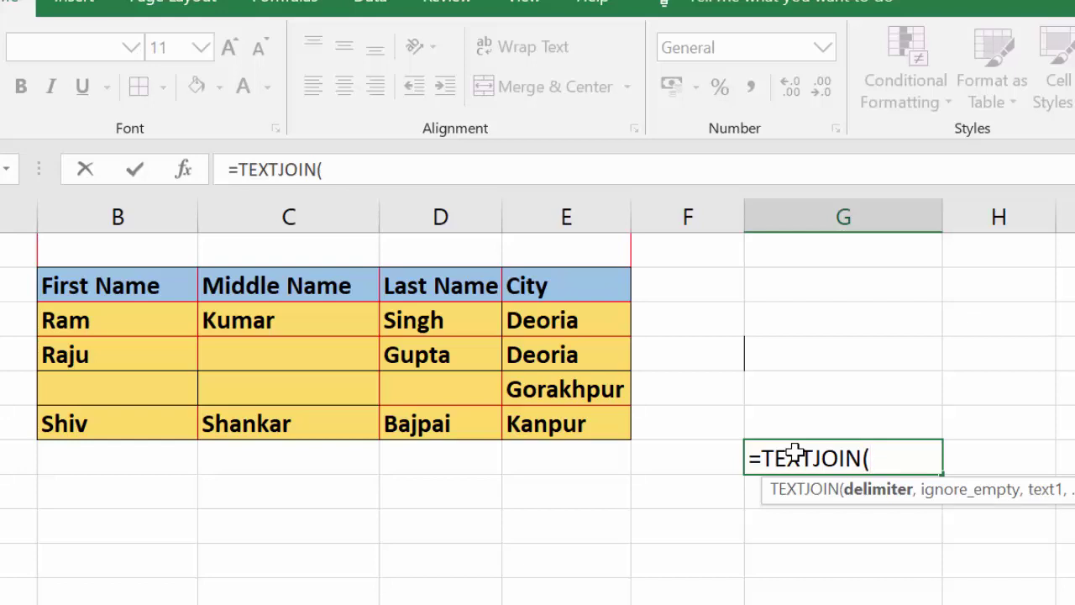
pyautogui.write('"')
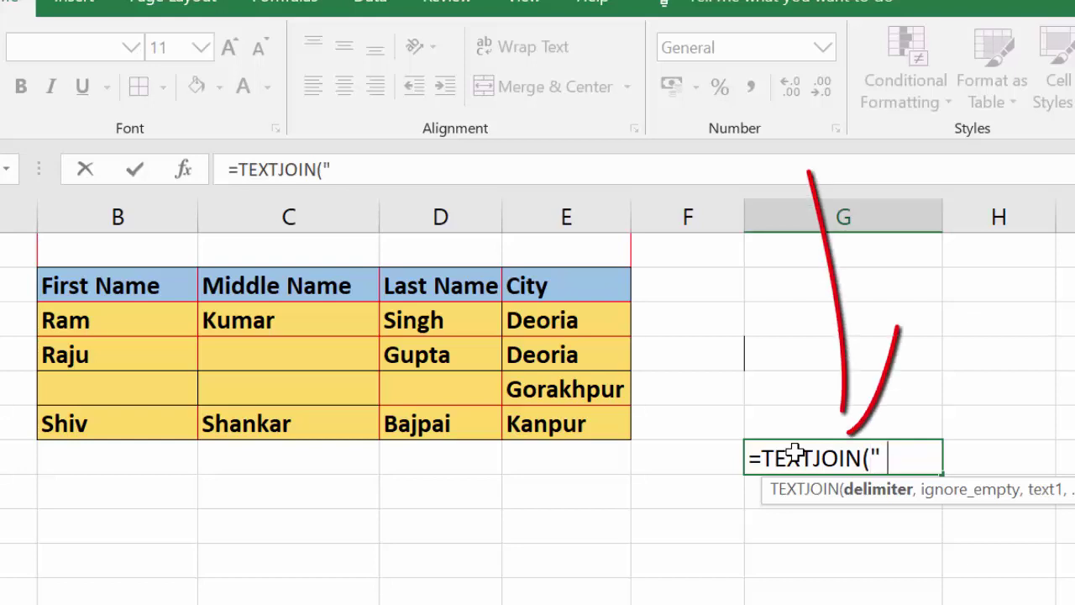
pyautogui.write(' "')
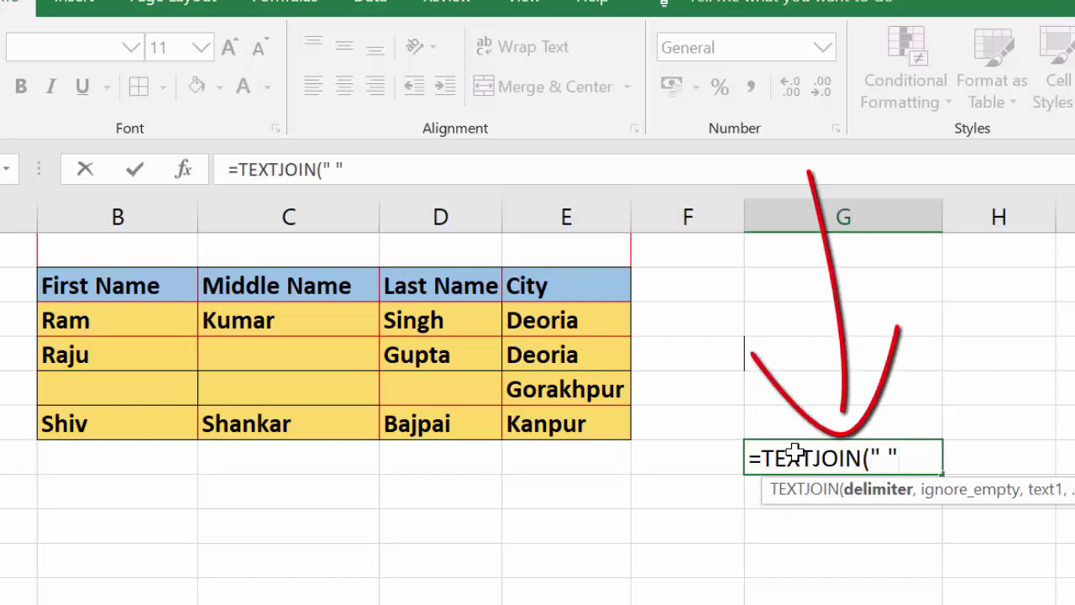
pyautogui.write(',')
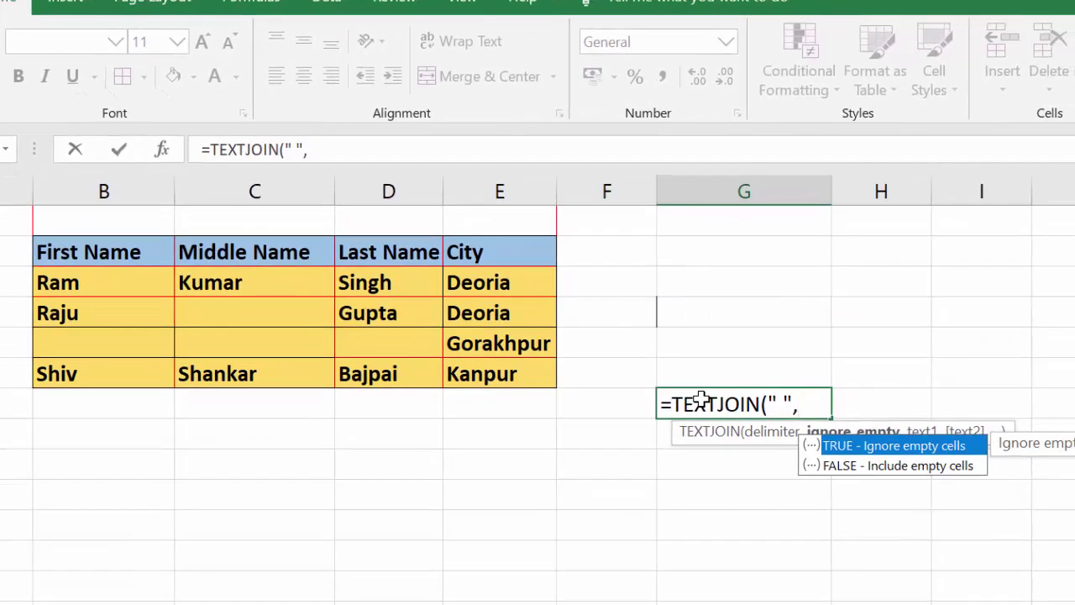
pyautogui.press('Down')
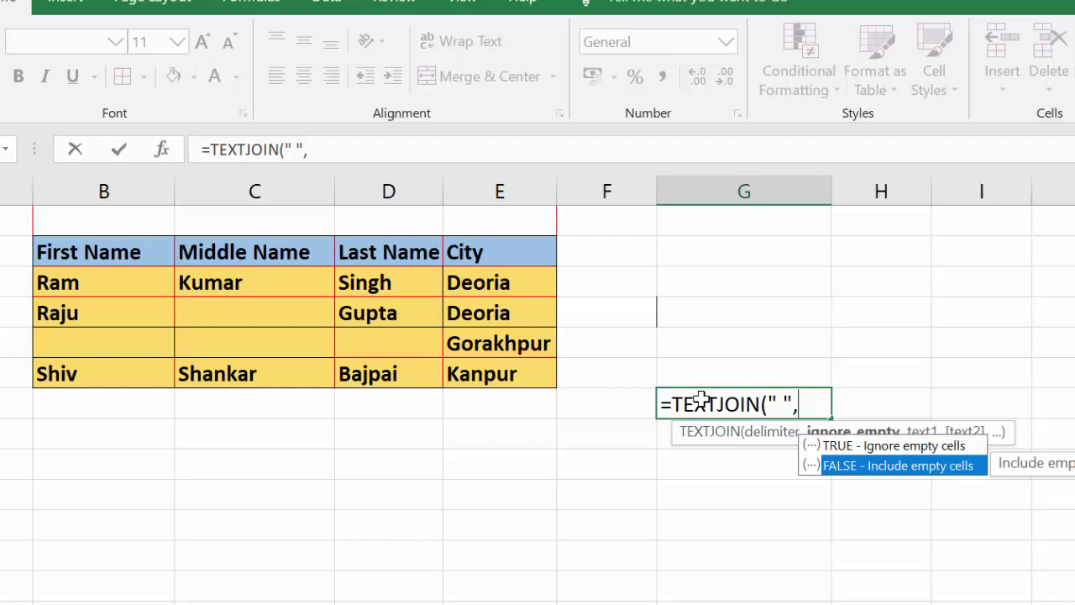
pyautogui.press('Tab')
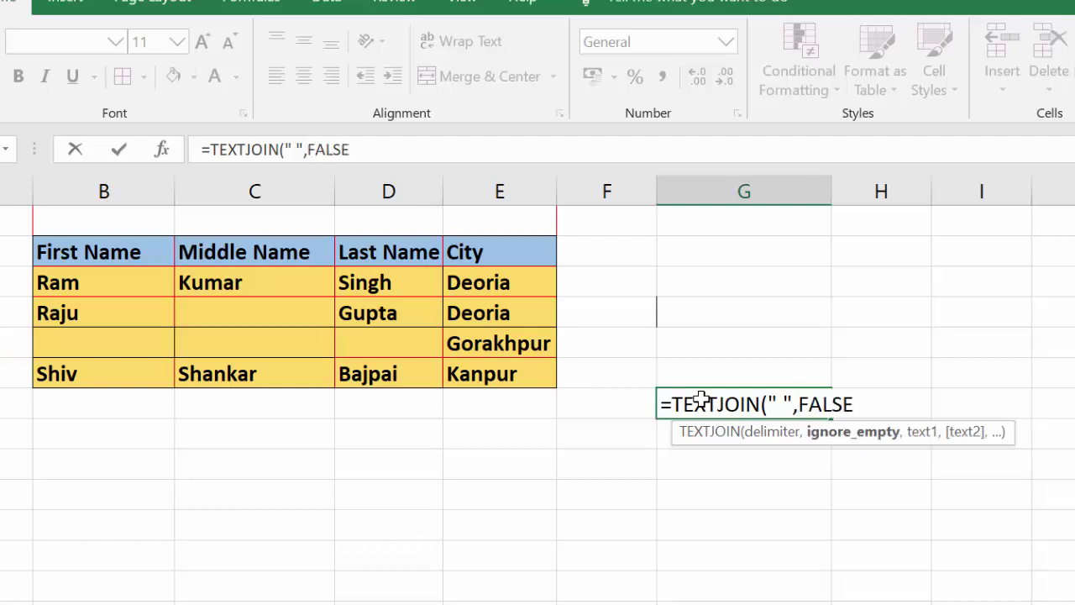
pyautogui.write(',')
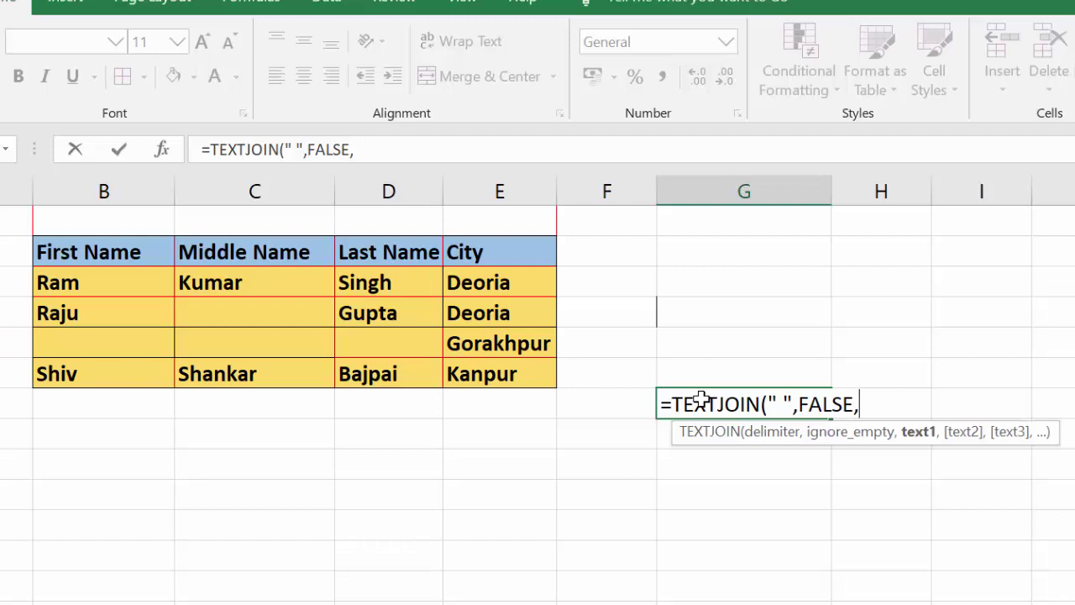
pyautogui.click(89, 310)
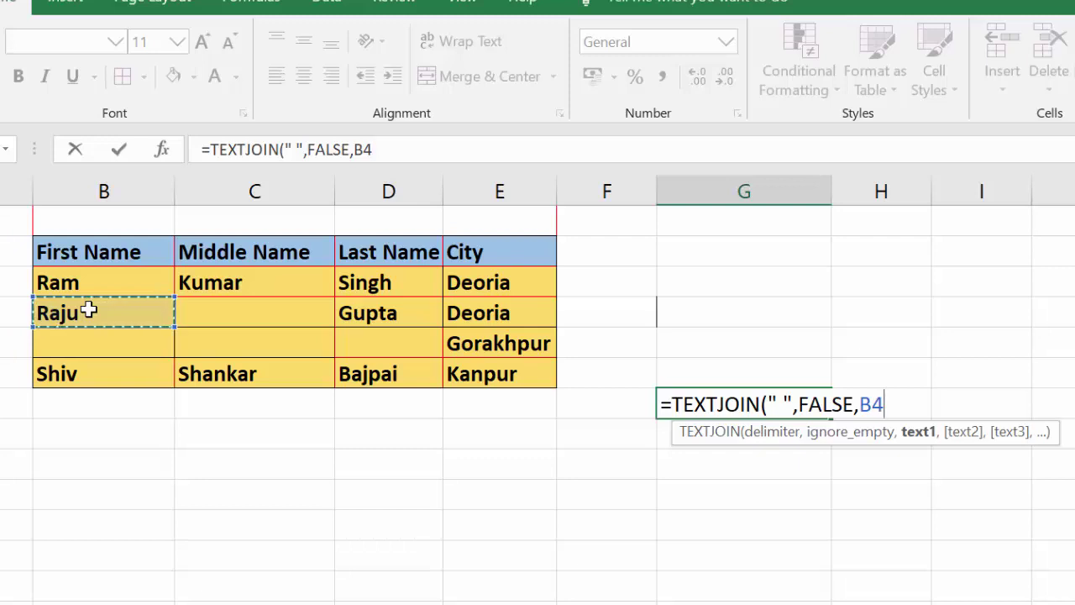
pyautogui.hotkey('shift', 'Right')
pyautogui.hotkey('shift', 'Right')
pyautogui.hotkey('shift', 'Right')
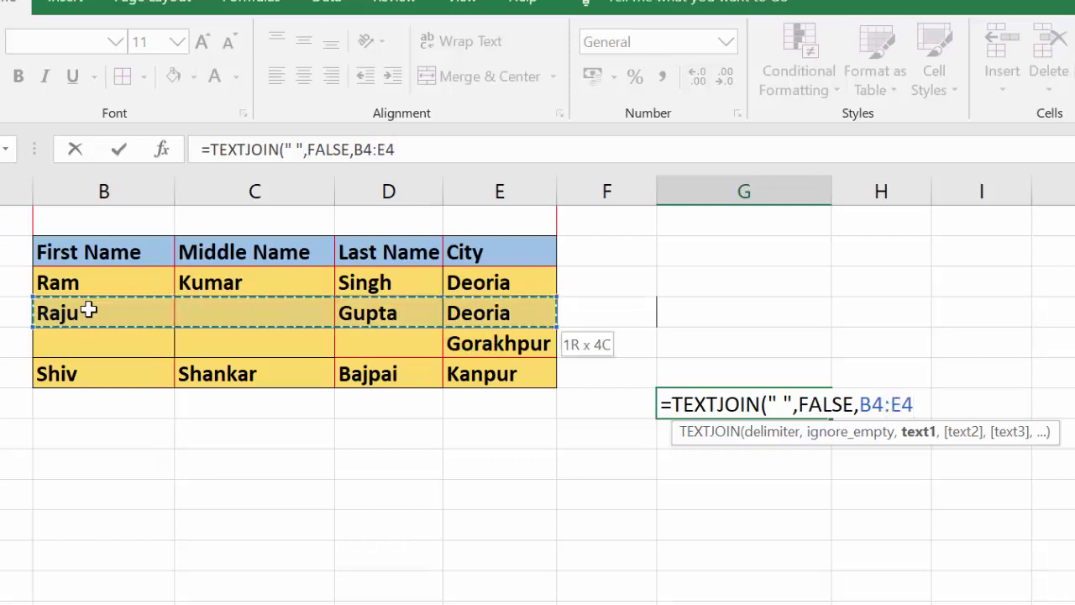
pyautogui.write(')')
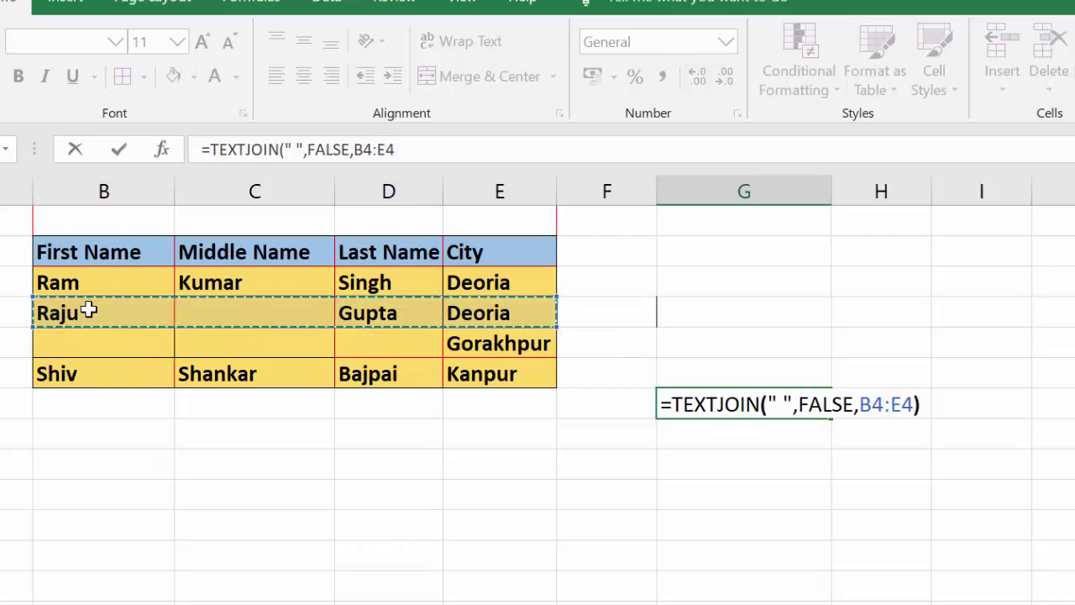
pyautogui.press('Return')
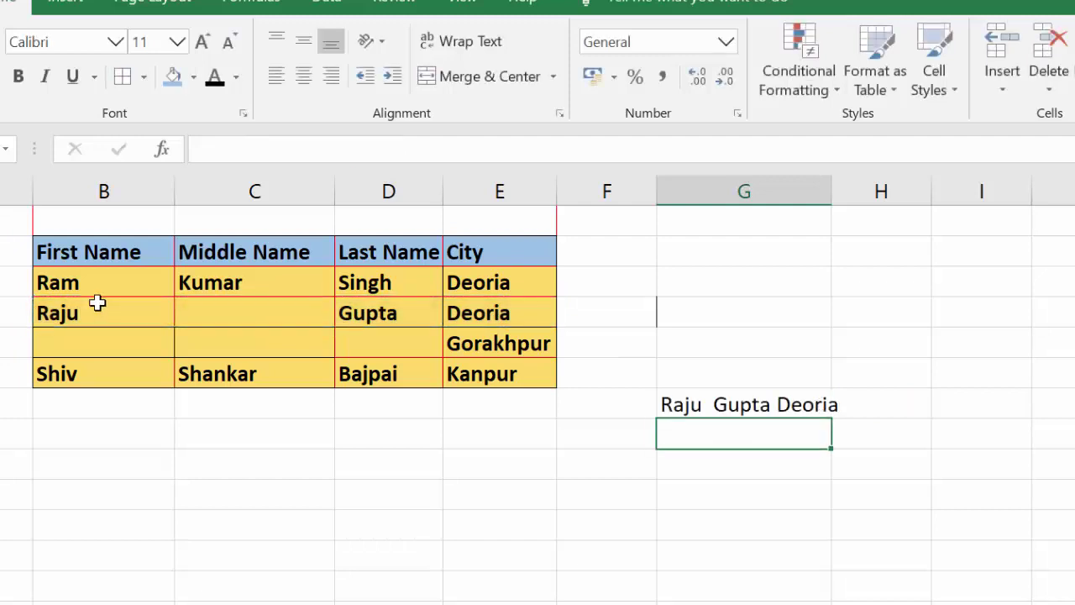
# Step: Widen column G to fit the joined text in G7
pyautogui.click(758, 408)
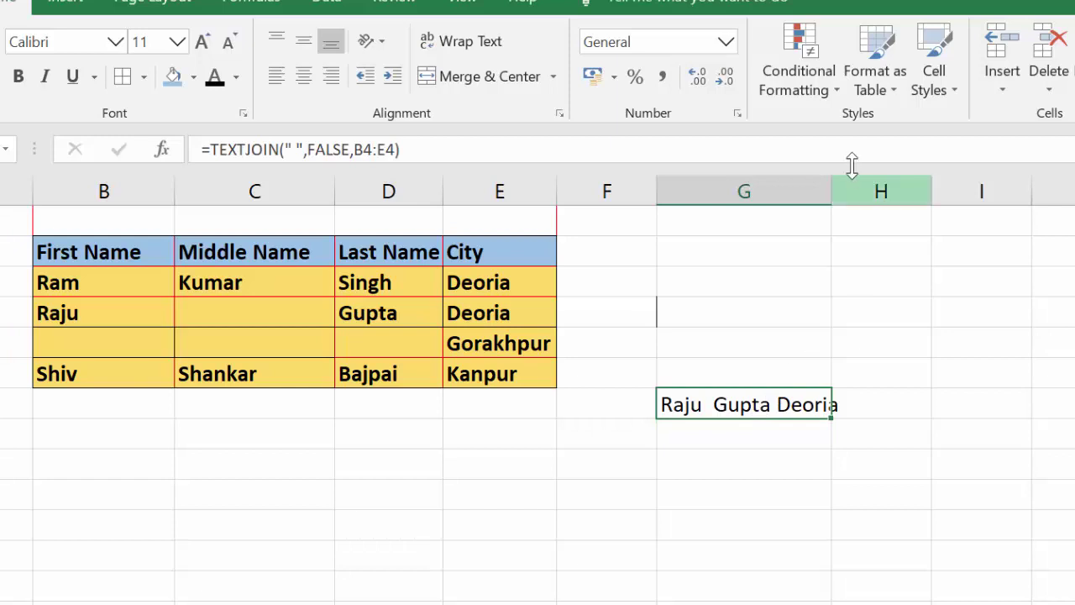
pyautogui.moveTo(832, 192); pyautogui.dragTo(847, 191)
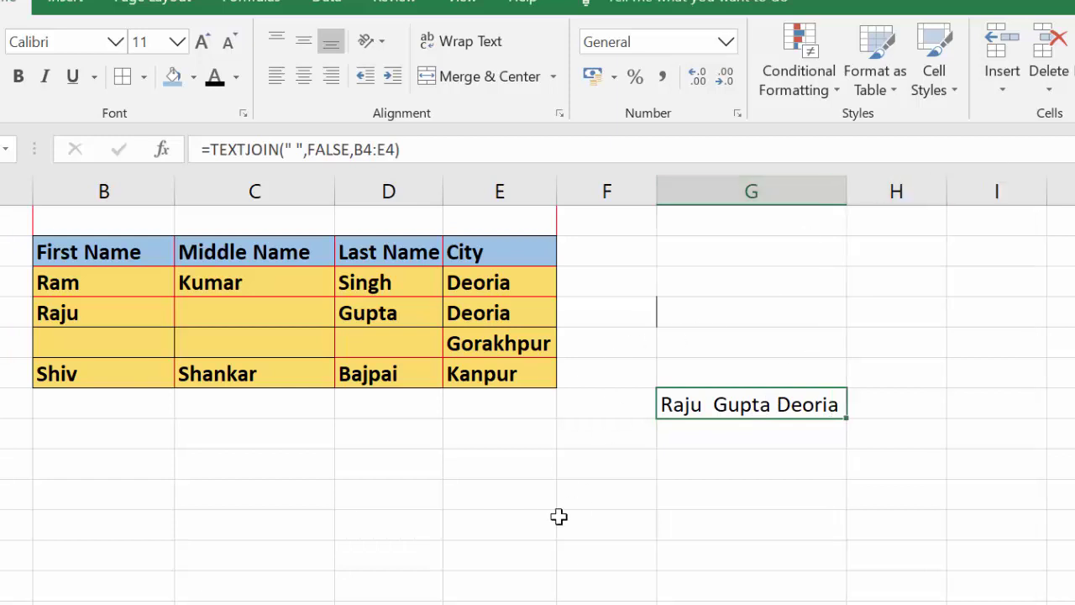
pyautogui.click(497, 447)
pyautogui.write('=')
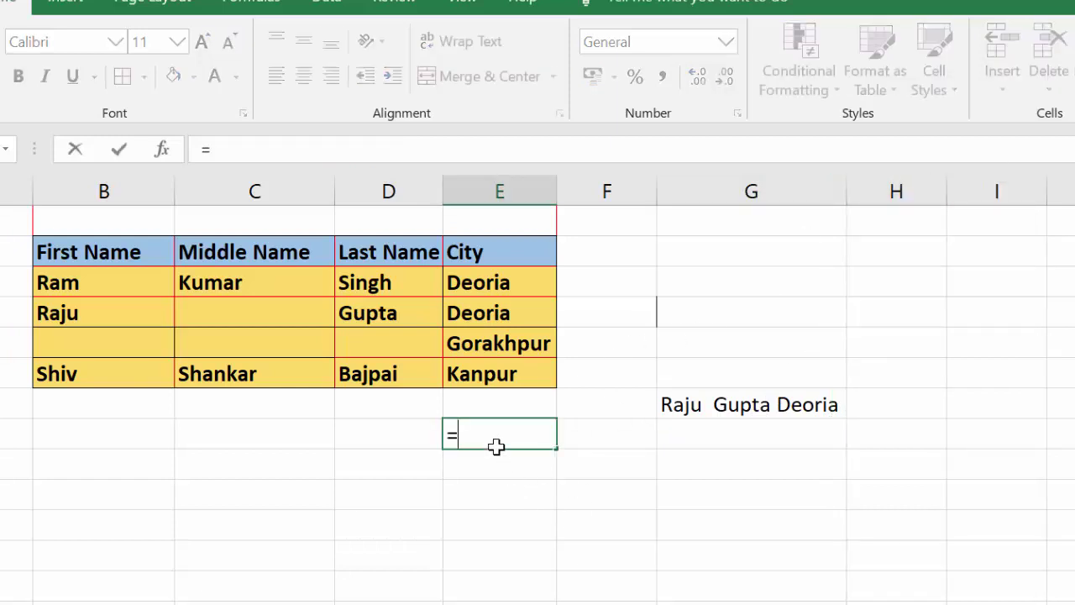
pyautogui.write('tex')
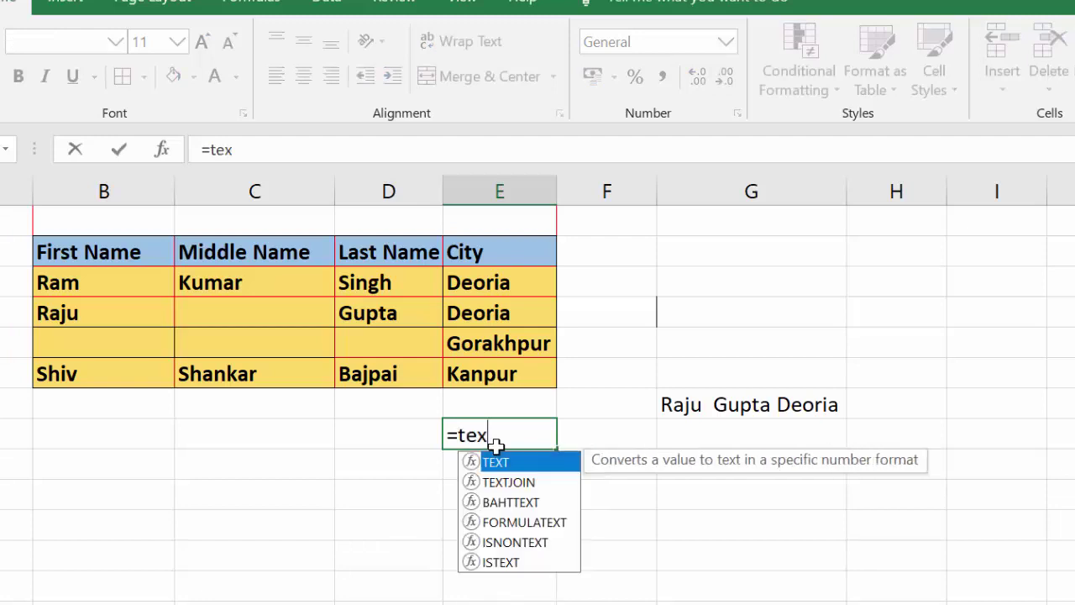
pyautogui.press('Down')
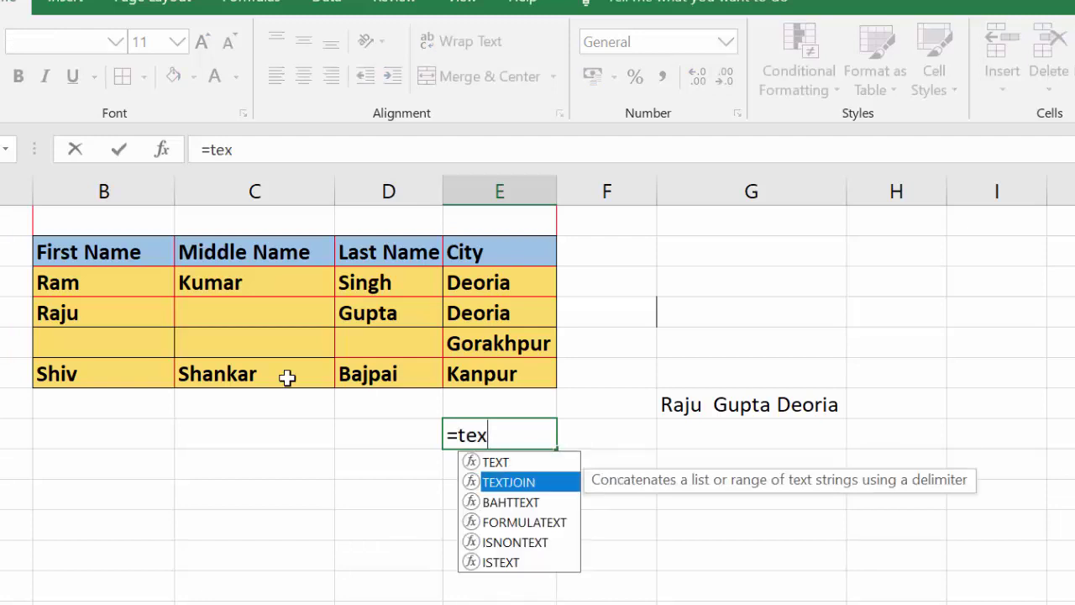
pyautogui.press('Tab')
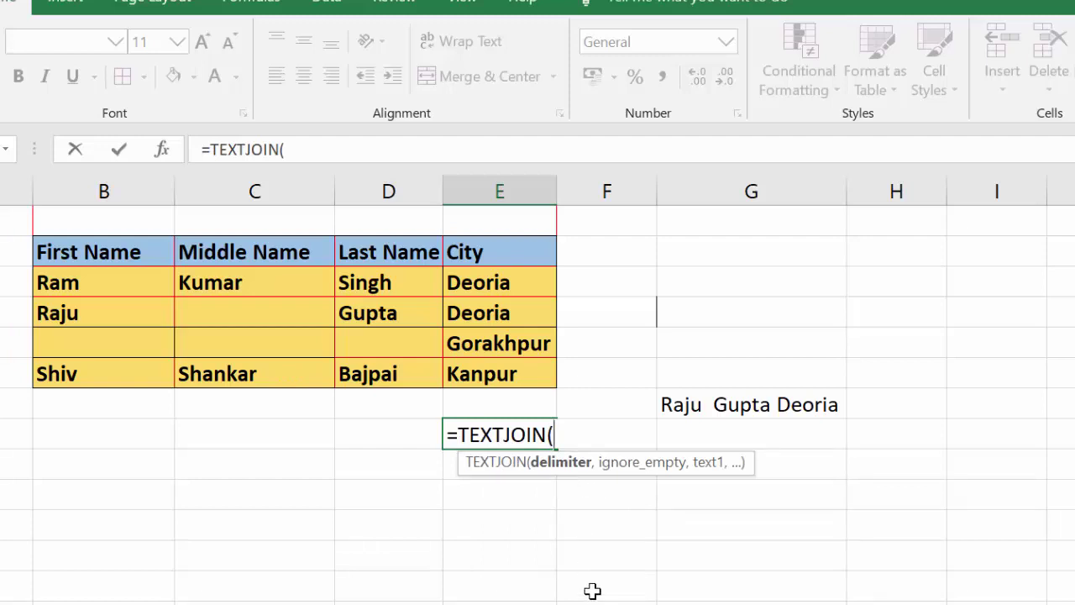
pyautogui.write('" ",')
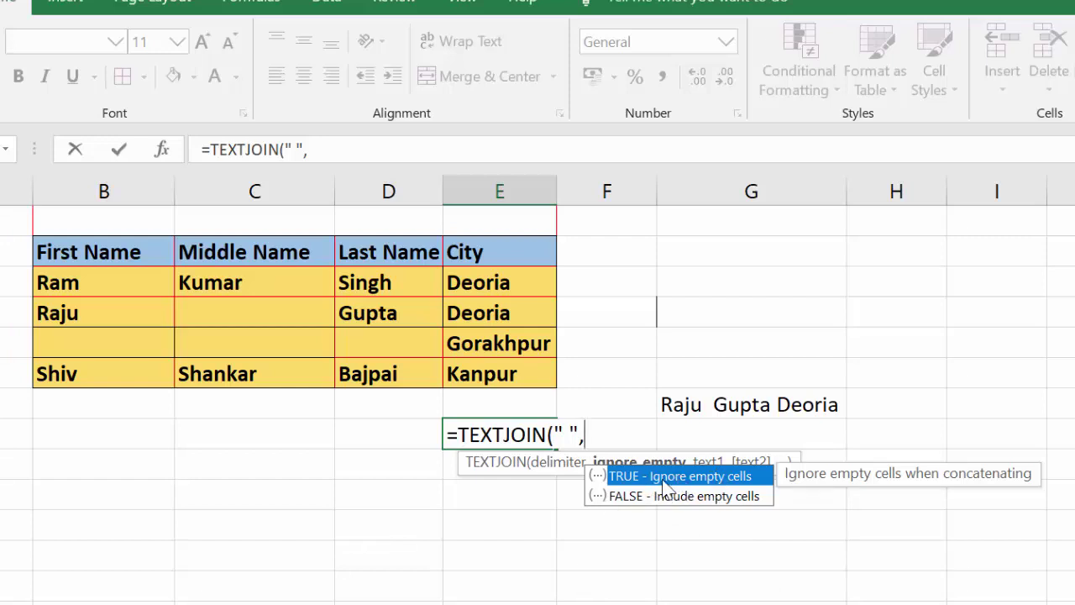
pyautogui.doubleClick(662, 477)
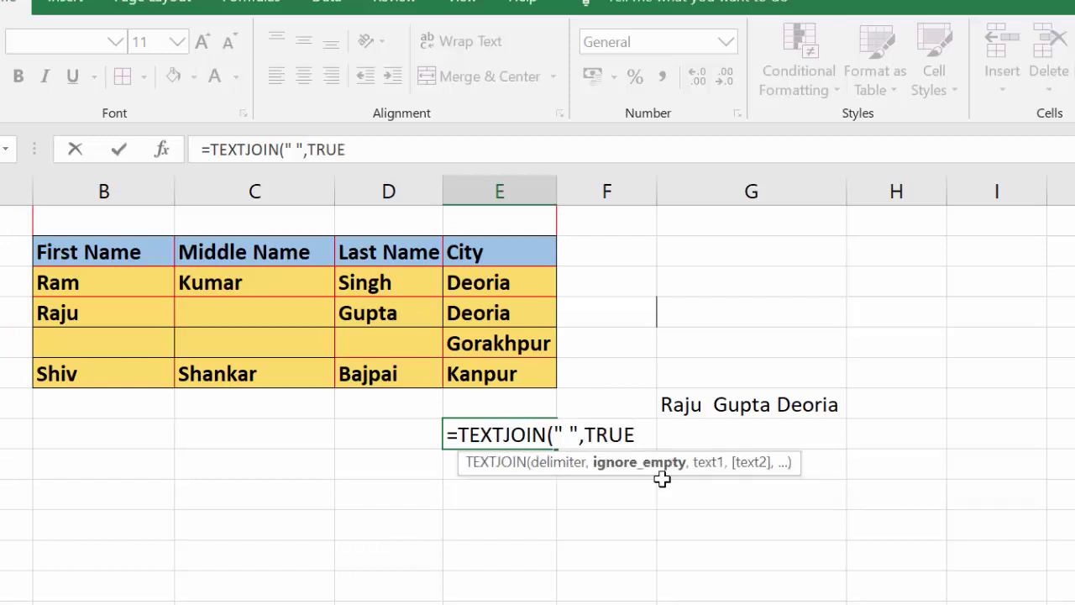
pyautogui.write(',')
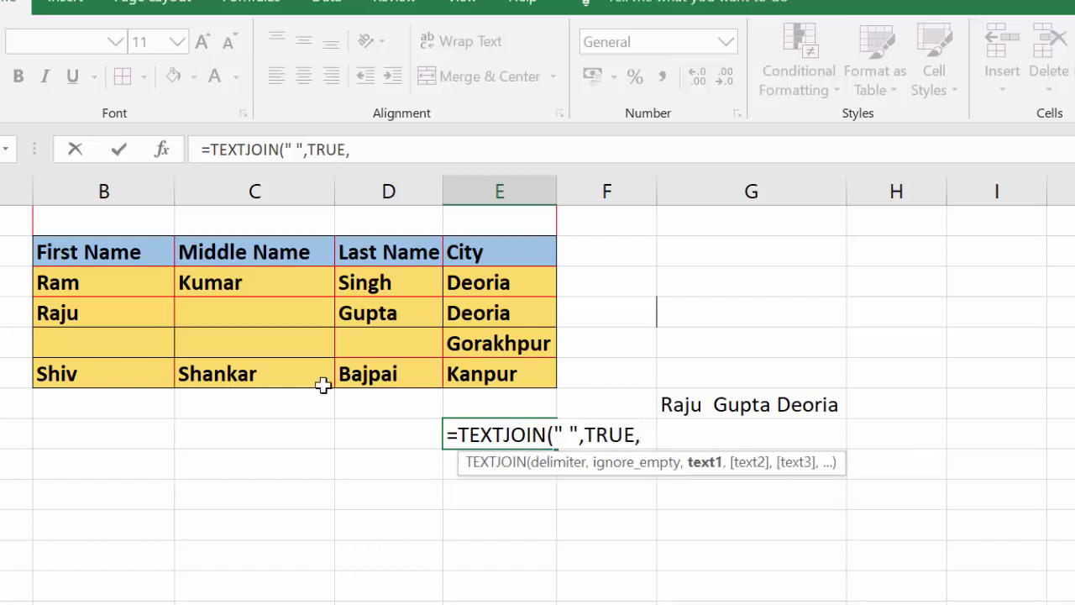
pyautogui.moveTo(499, 313); pyautogui.dragTo(97, 309)
pyautogui.write(')')
pyautogui.press('Return')
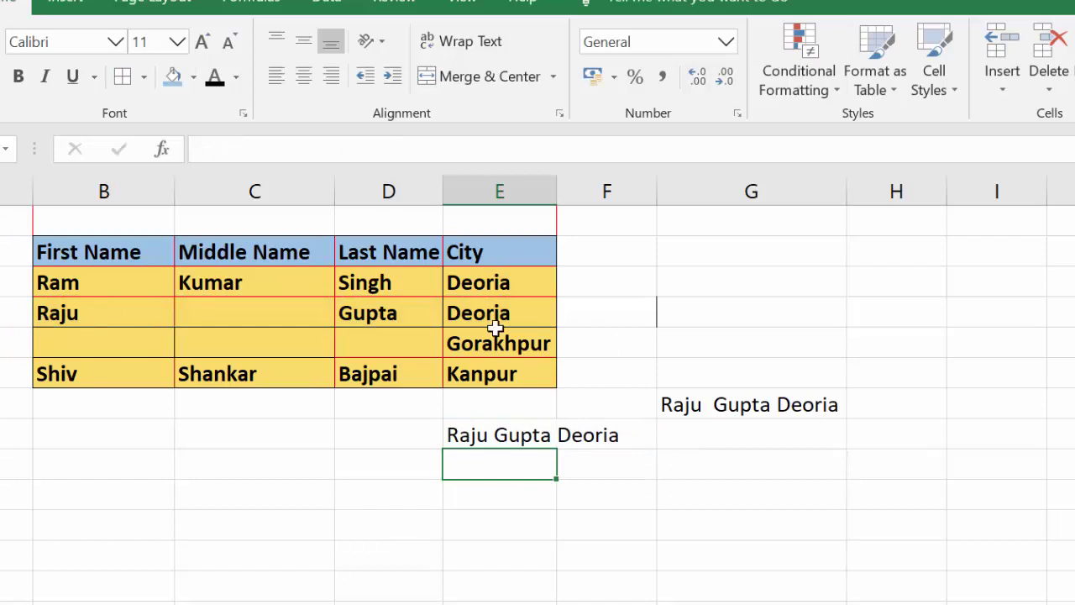
pyautogui.click(539, 440)
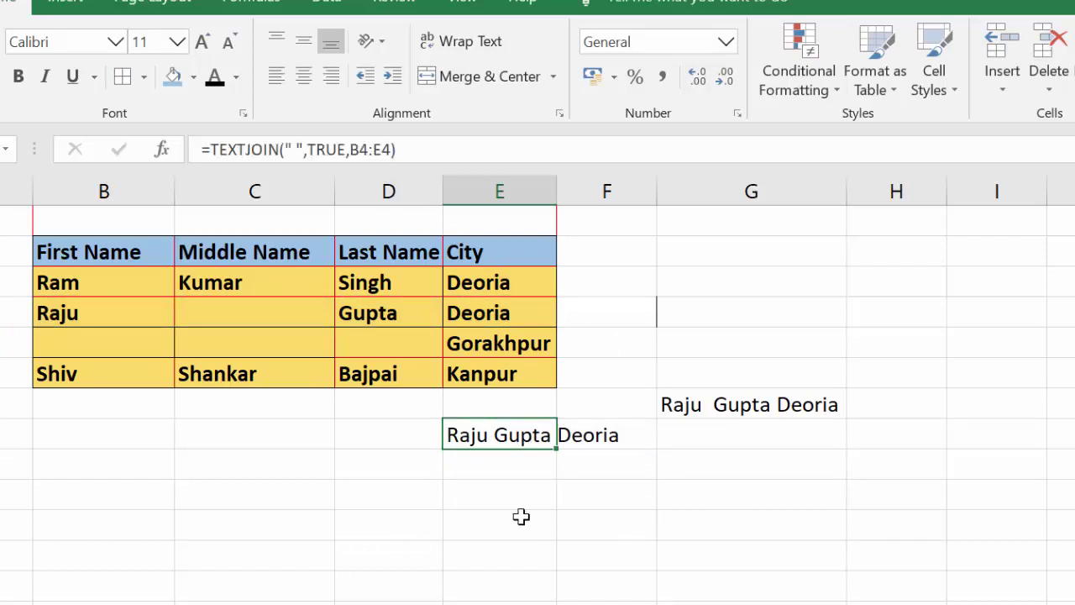
pyautogui.click(241, 504)
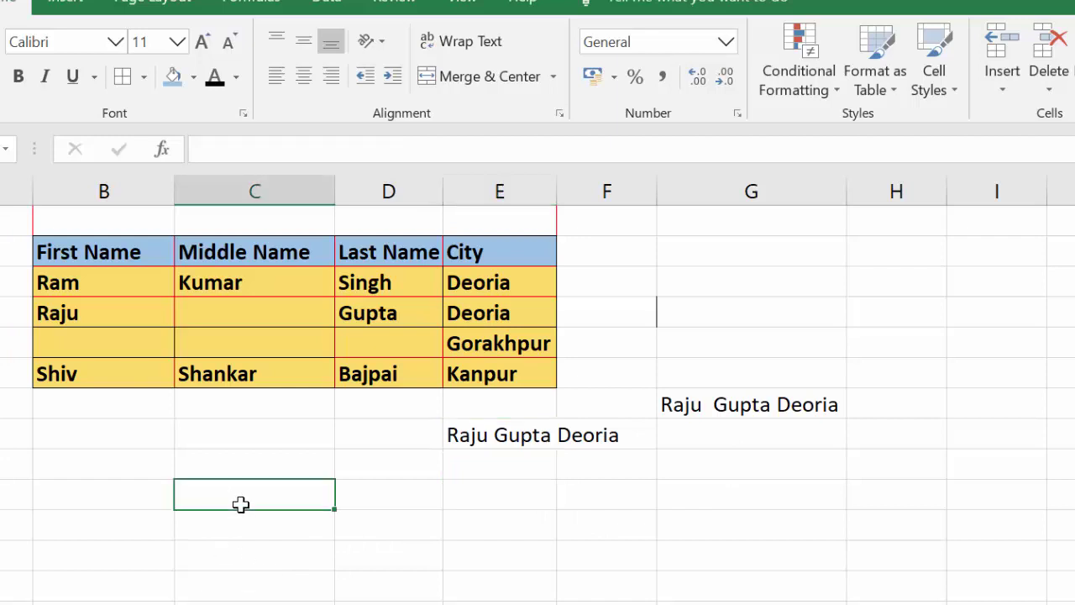
# Step: In C9, start =TEXTJOIN with an empty delimiter and FALSE to include empty cells
pyautogui.write('=')
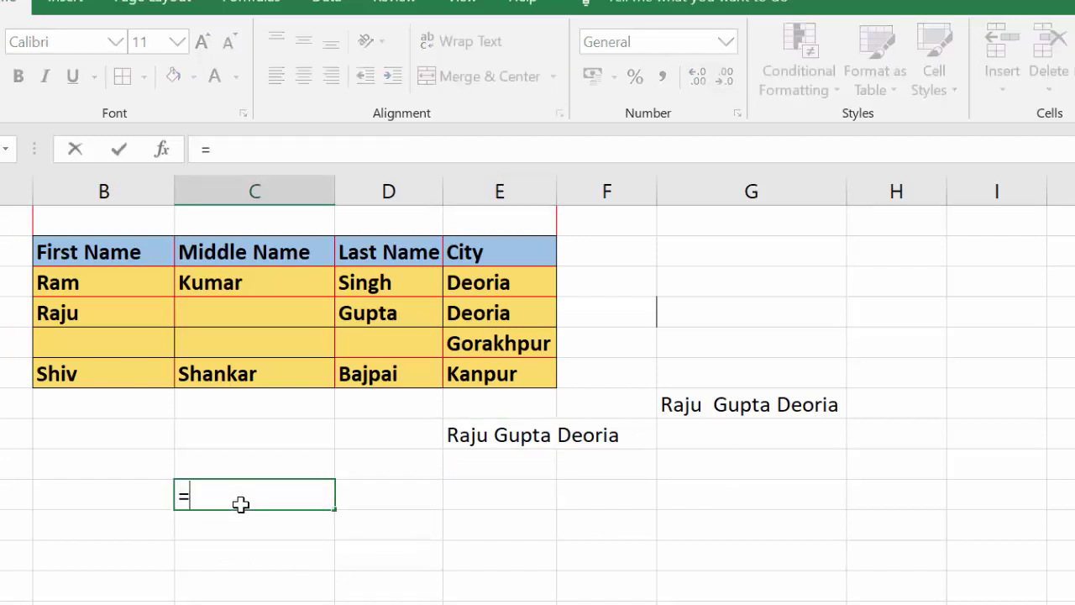
pyautogui.write('te')
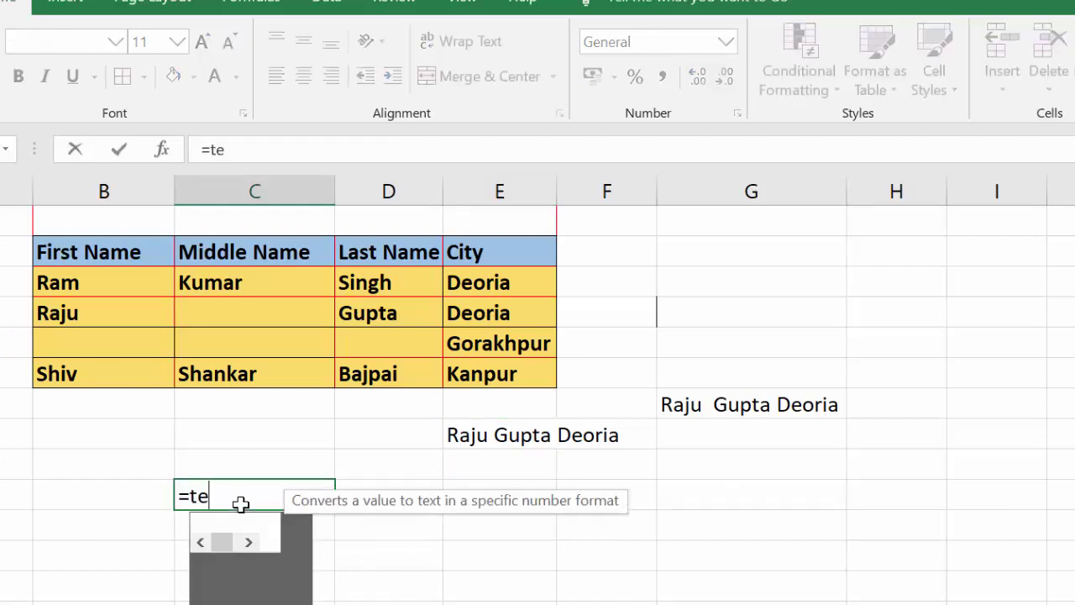
pyautogui.write('x')
pyautogui.press('Tab')
pyautogui.press('BackSpace')
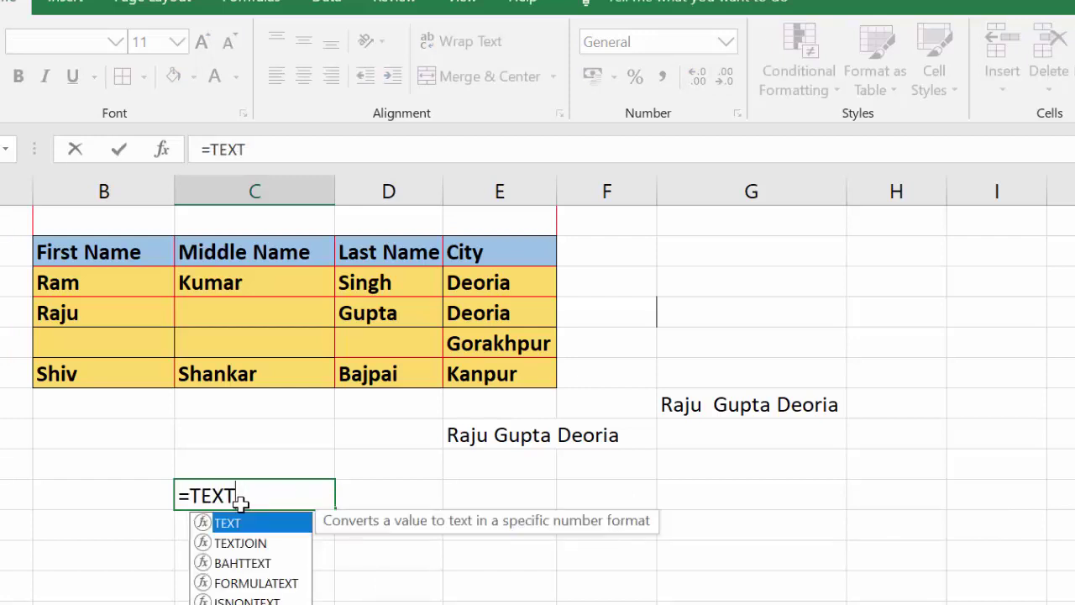
pyautogui.press('Down')
pyautogui.press('Down')
pyautogui.press('Down')
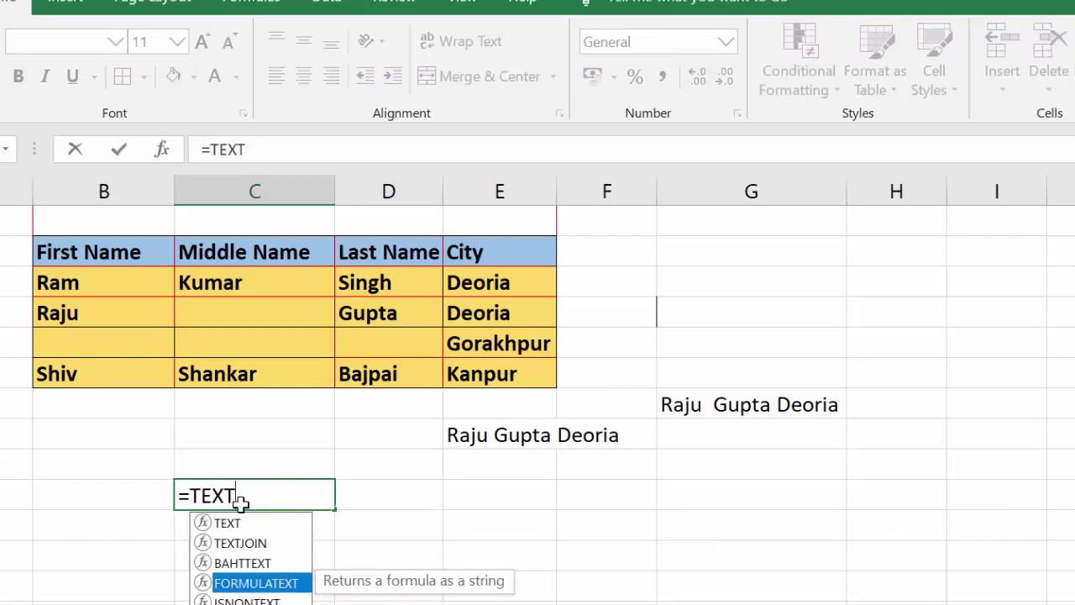
pyautogui.press('Up')
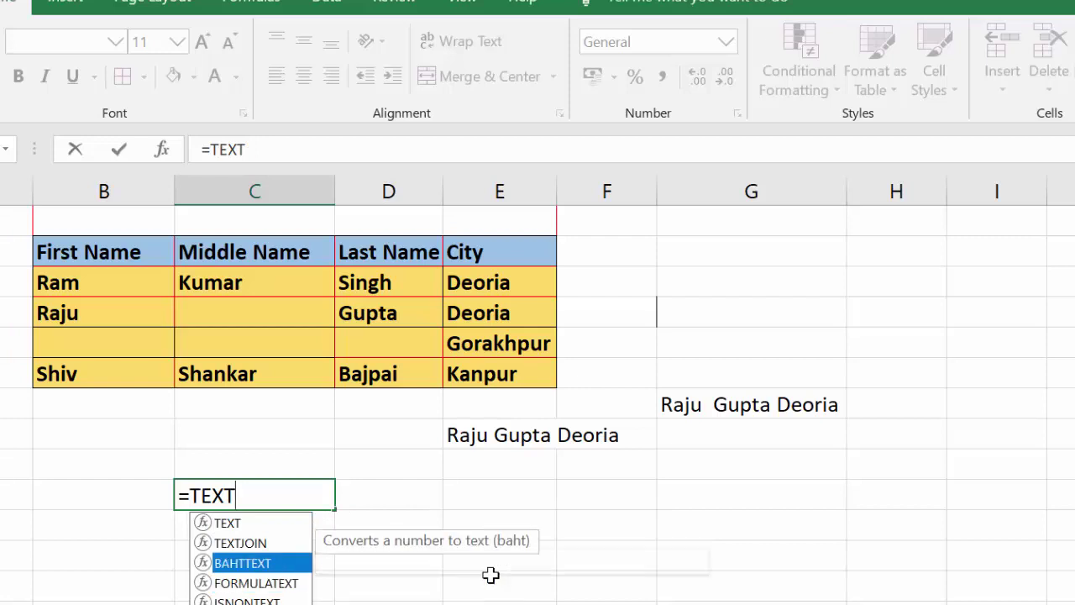
pyautogui.press('Up')
pyautogui.press('Tab')
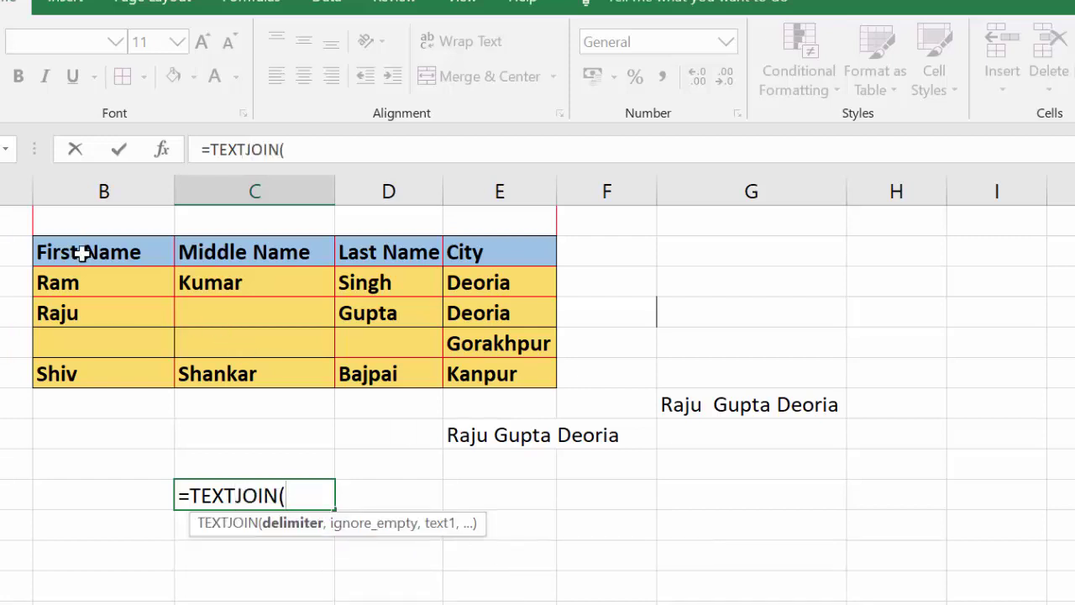
pyautogui.write(',')
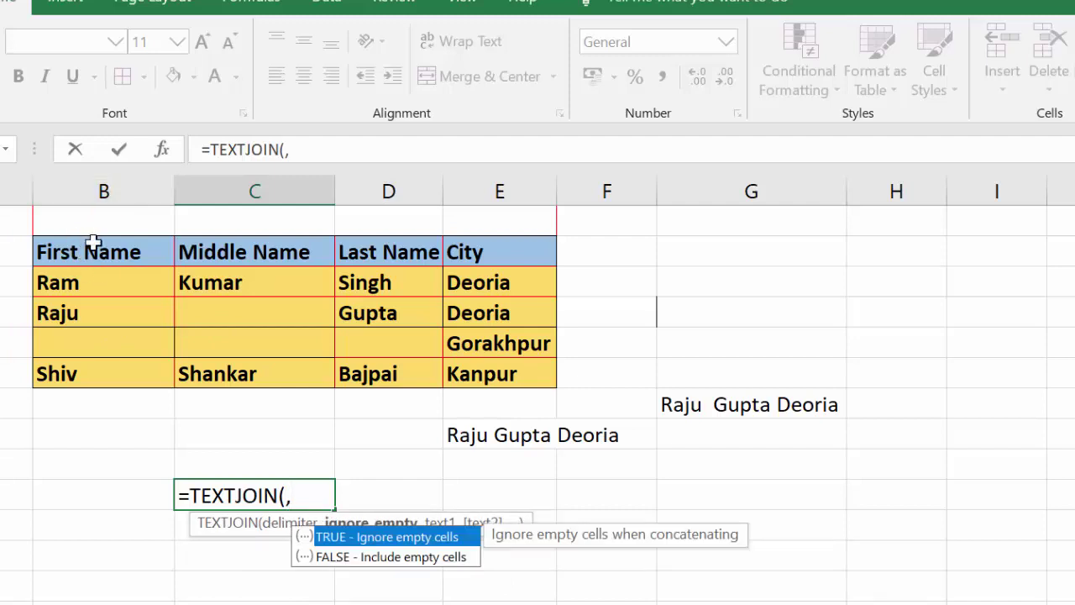
pyautogui.doubleClick(423, 561)
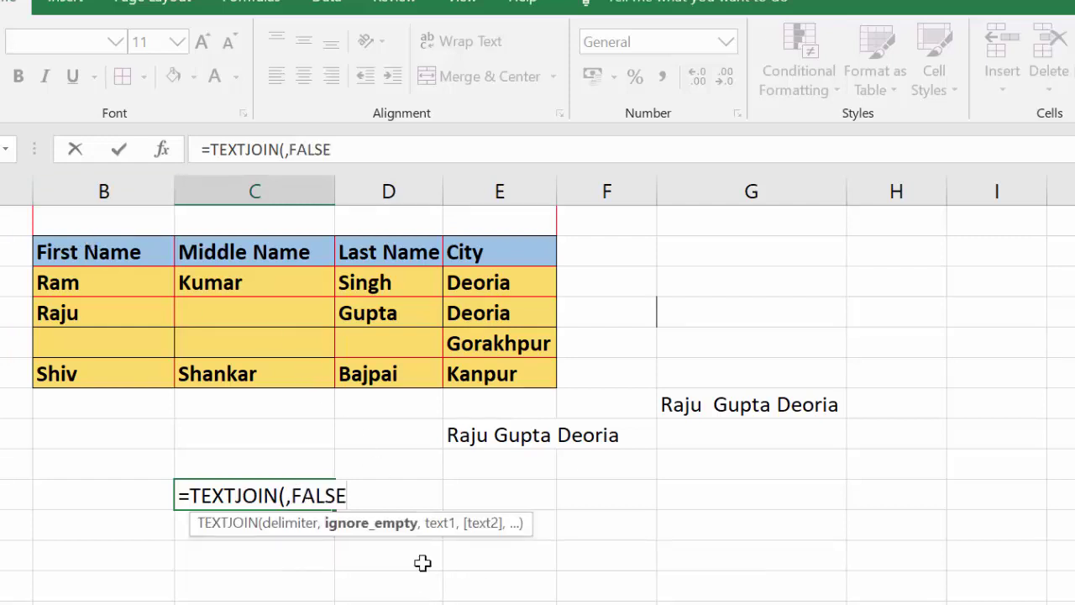
pyautogui.write(',')
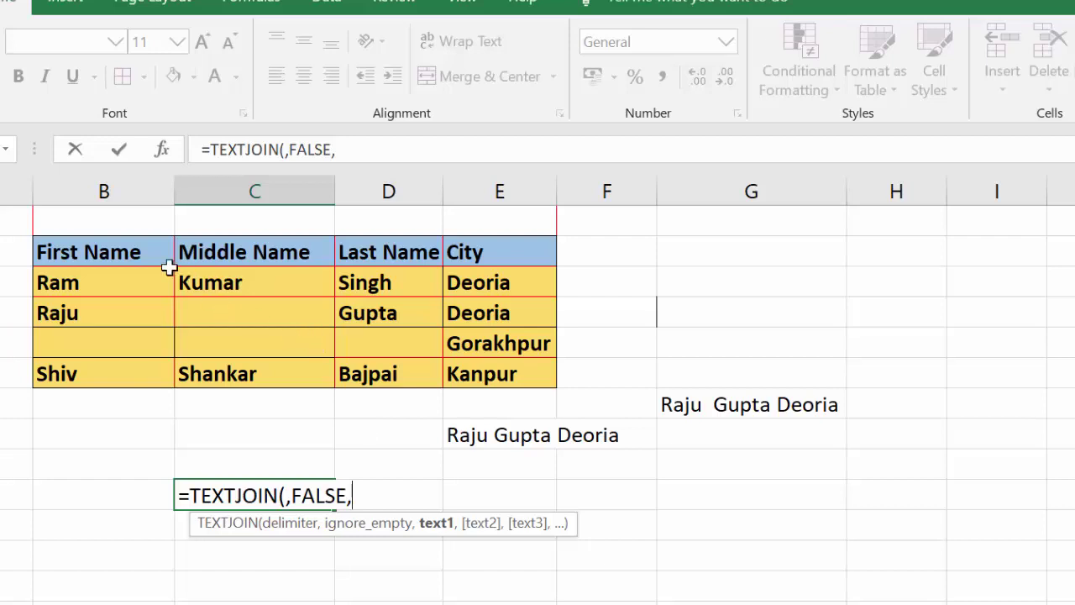
# Step: Join the whole table range B2:E6 and confirm, giving one run-together string
pyautogui.click(112, 253)
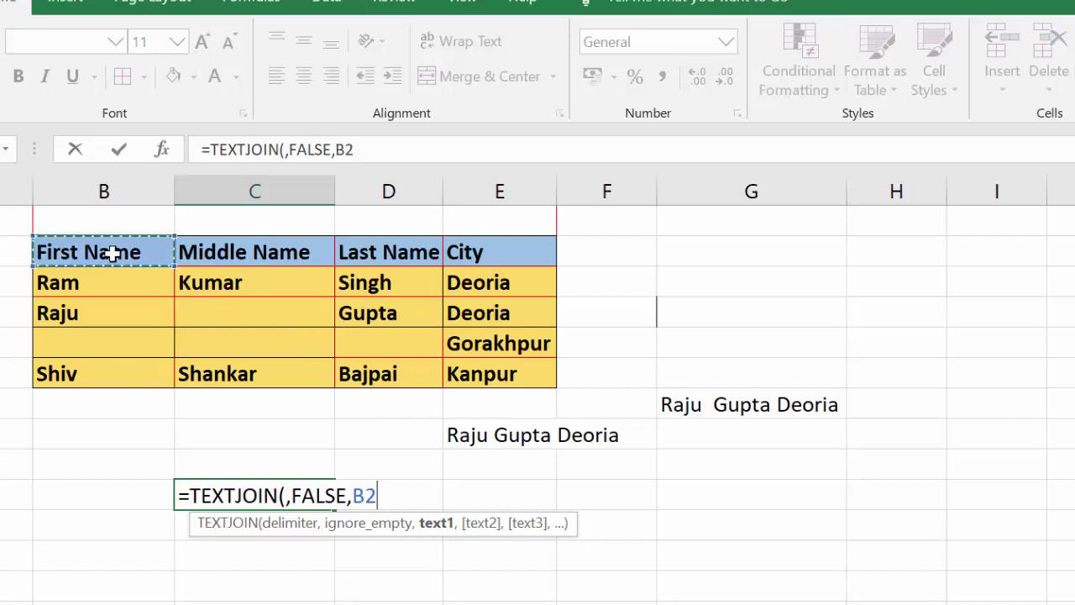
pyautogui.hotkey('shift', 'Right')
pyautogui.hotkey('shift', 'Right')
pyautogui.hotkey('shift', 'Right')
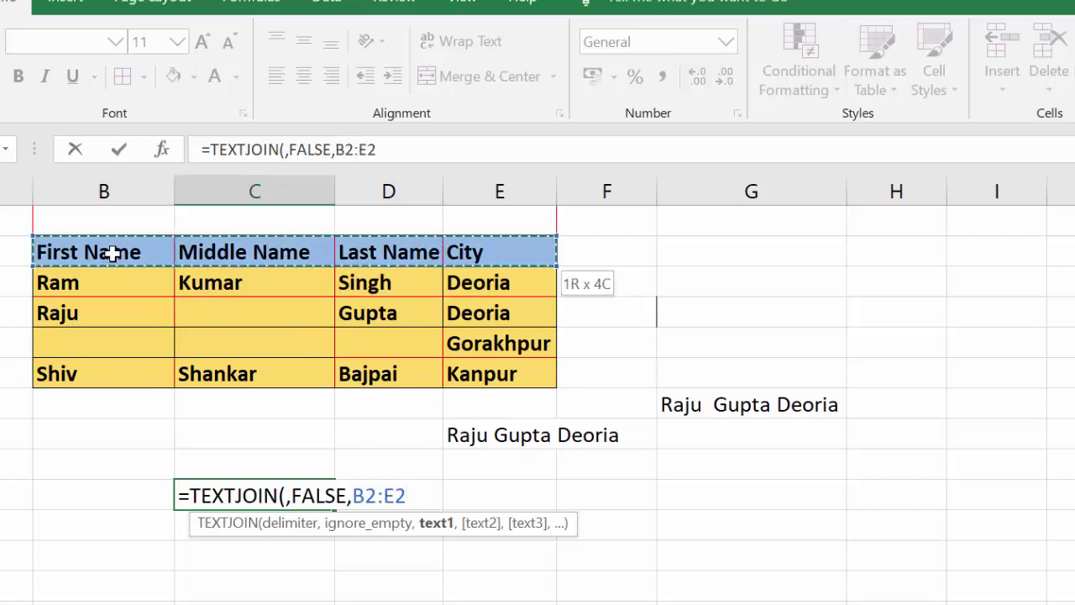
pyautogui.hotkey('shift', 'Down')
pyautogui.hotkey('shift', 'Down')
pyautogui.hotkey('shift', 'Down')
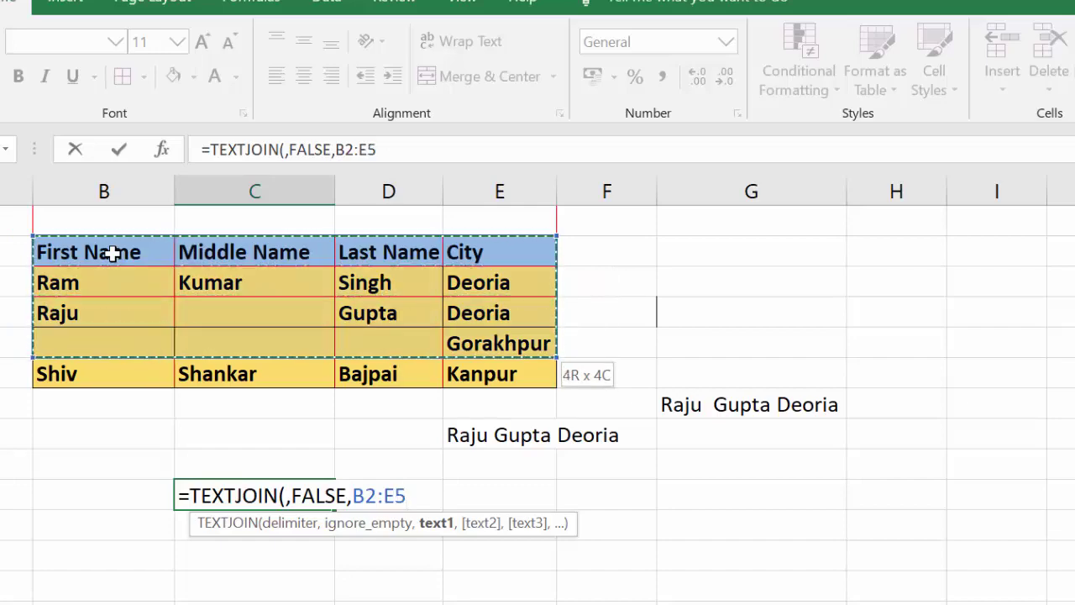
pyautogui.hotkey('shift', 'Down')
pyautogui.hotkey('ctrl', 'Return')
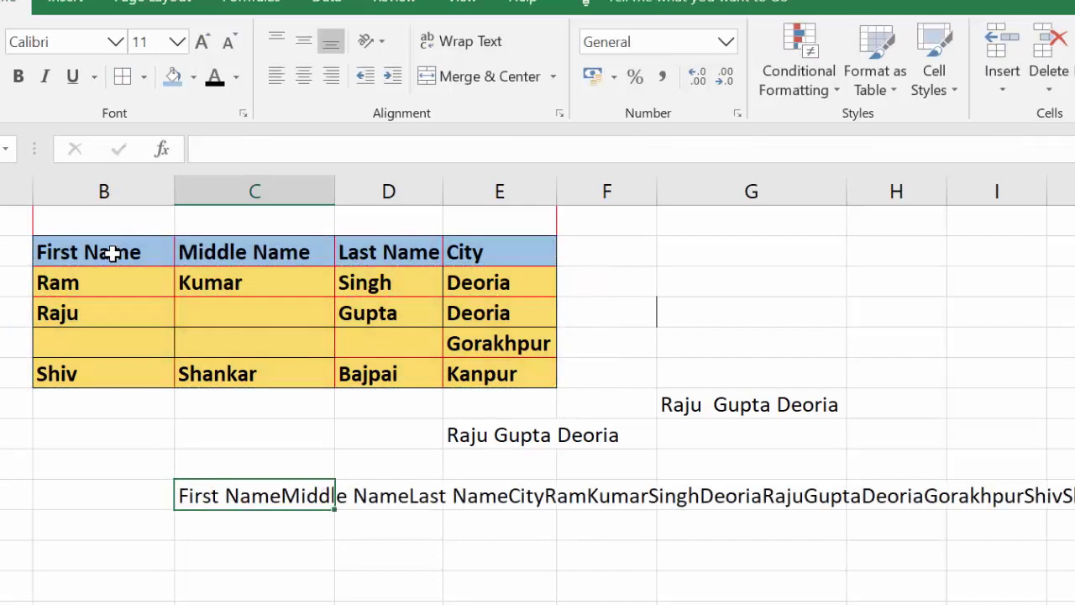